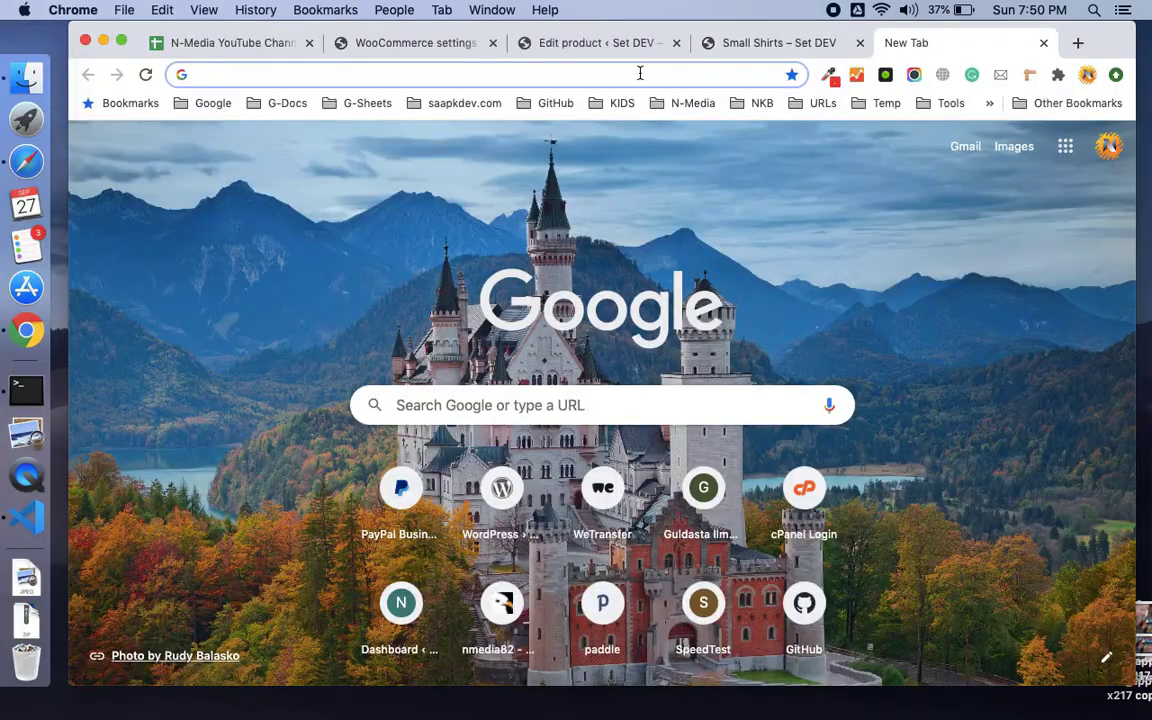
- Go to najeebmedia.com/directpay in Chrome to reach the 2Checkout DirectPay Add-on page
left_click(640, 73)
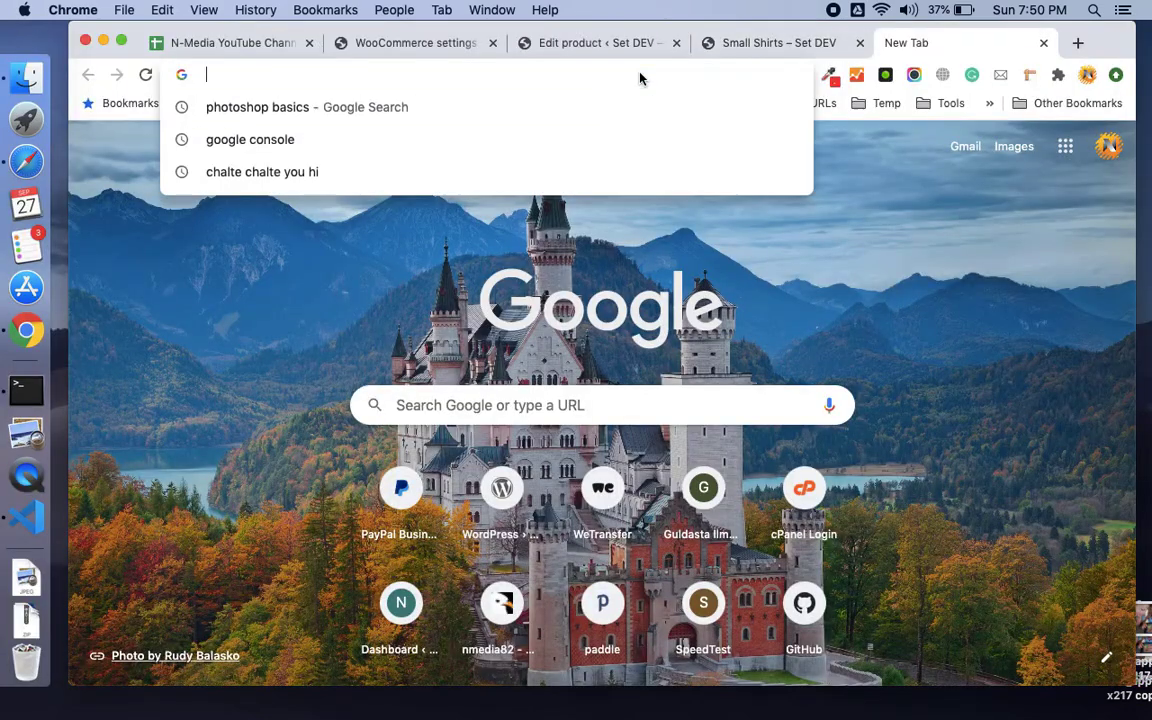
type("nje")
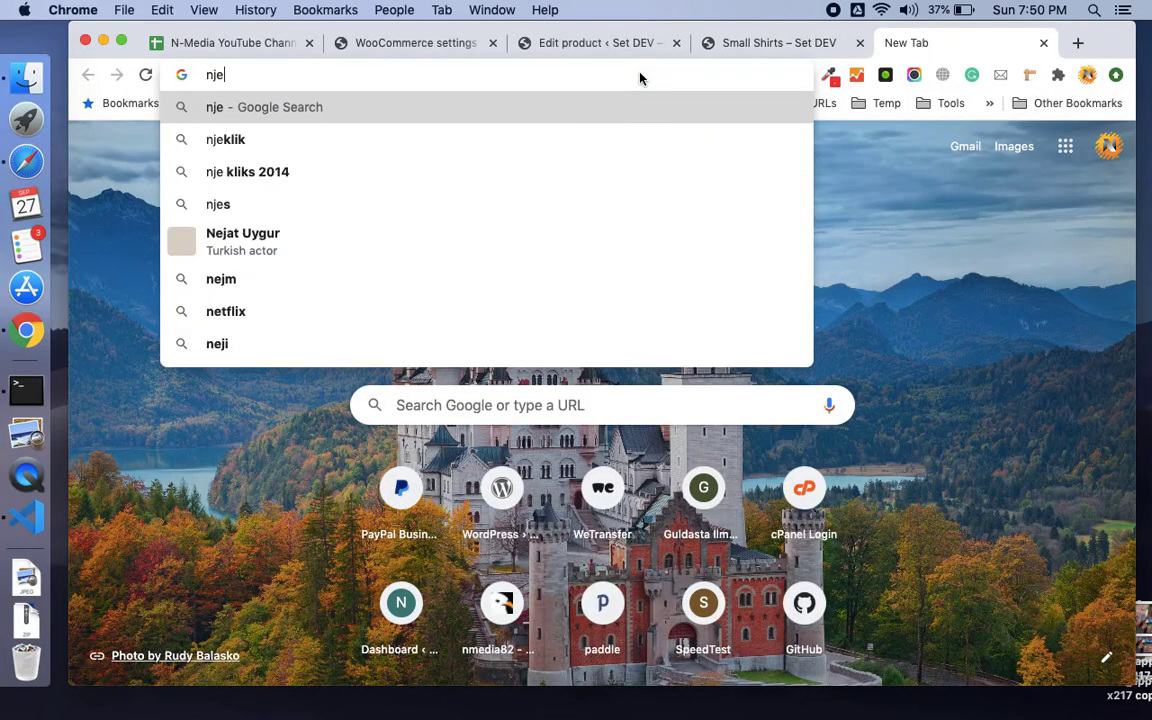
key("BackSpace")
key("BackSpace")
type("ajeebmedia.com")
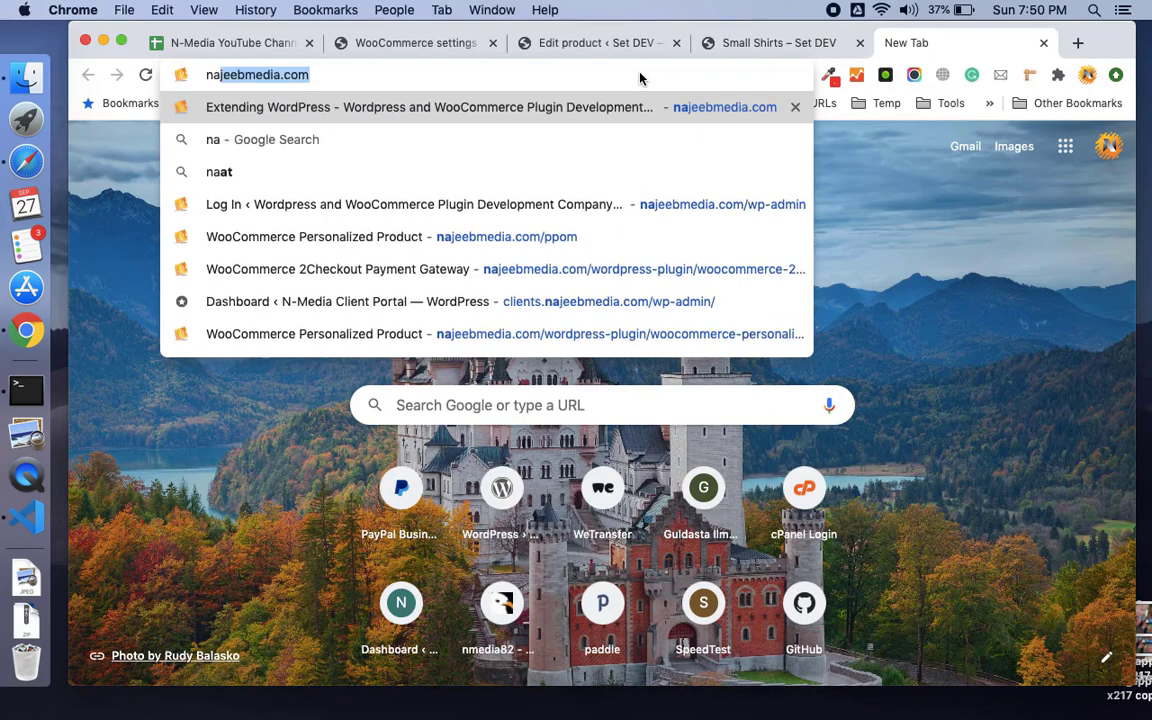
key("Right")
type("/directpay")
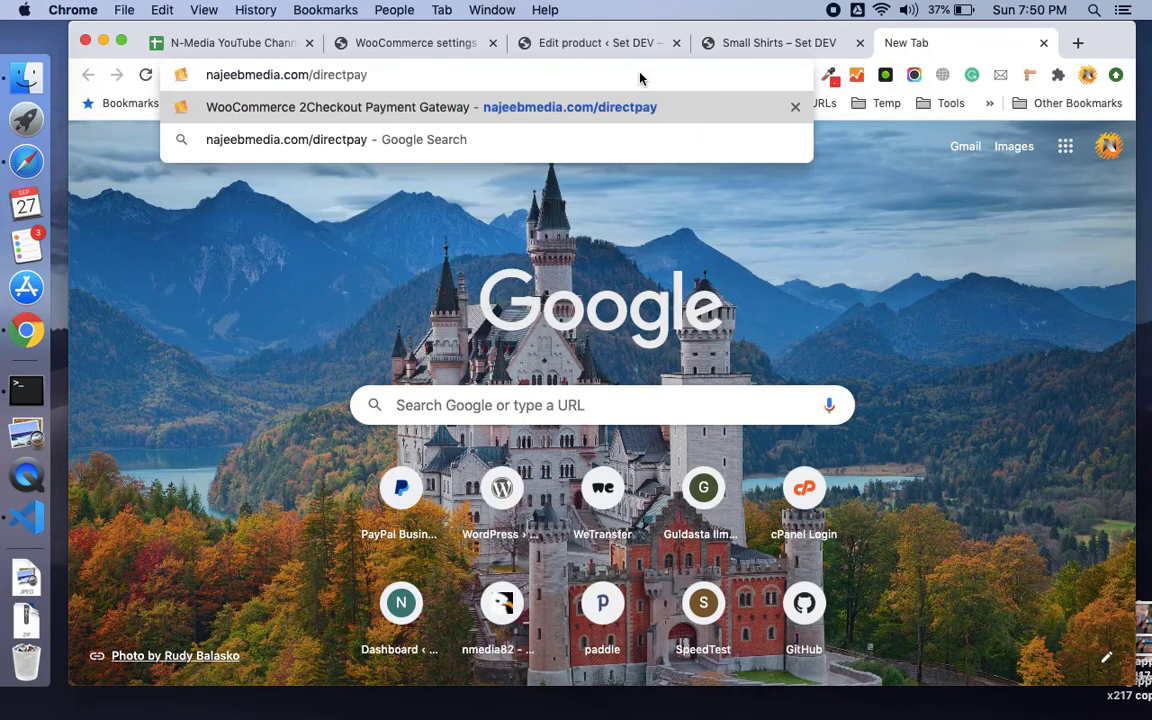
key("Return")
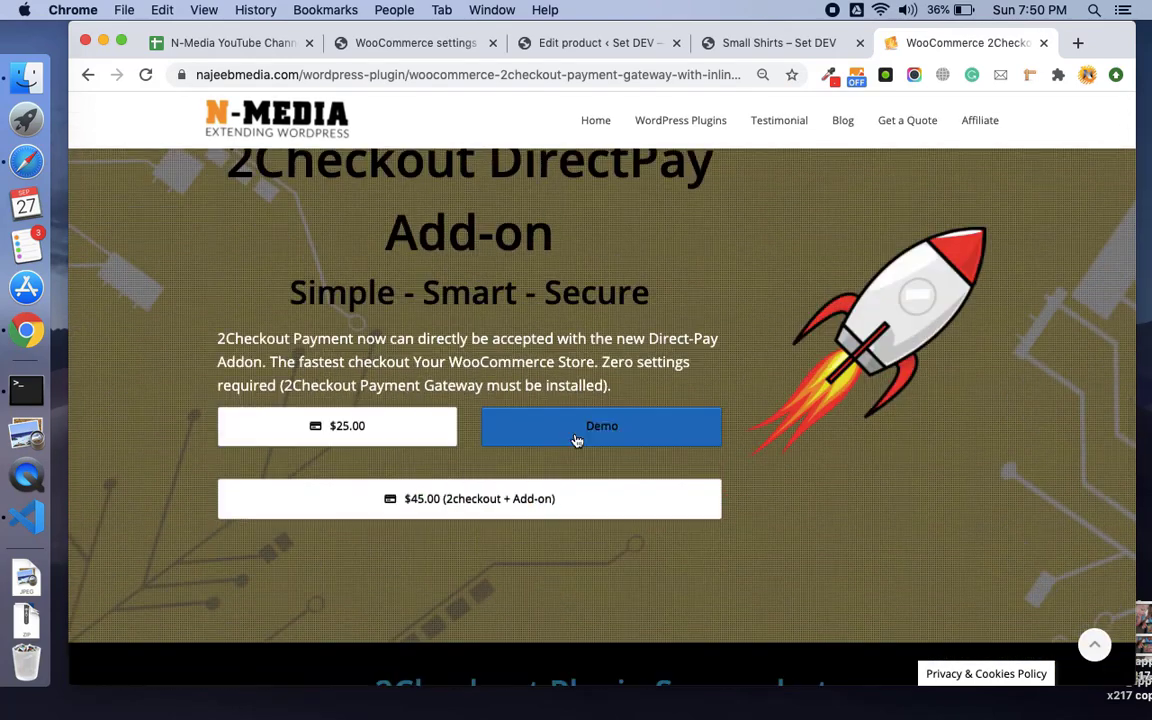
- Open the Direct Pay demo store and buy the $100.00 Direct Pay Button Demo product
left_click(576, 440)
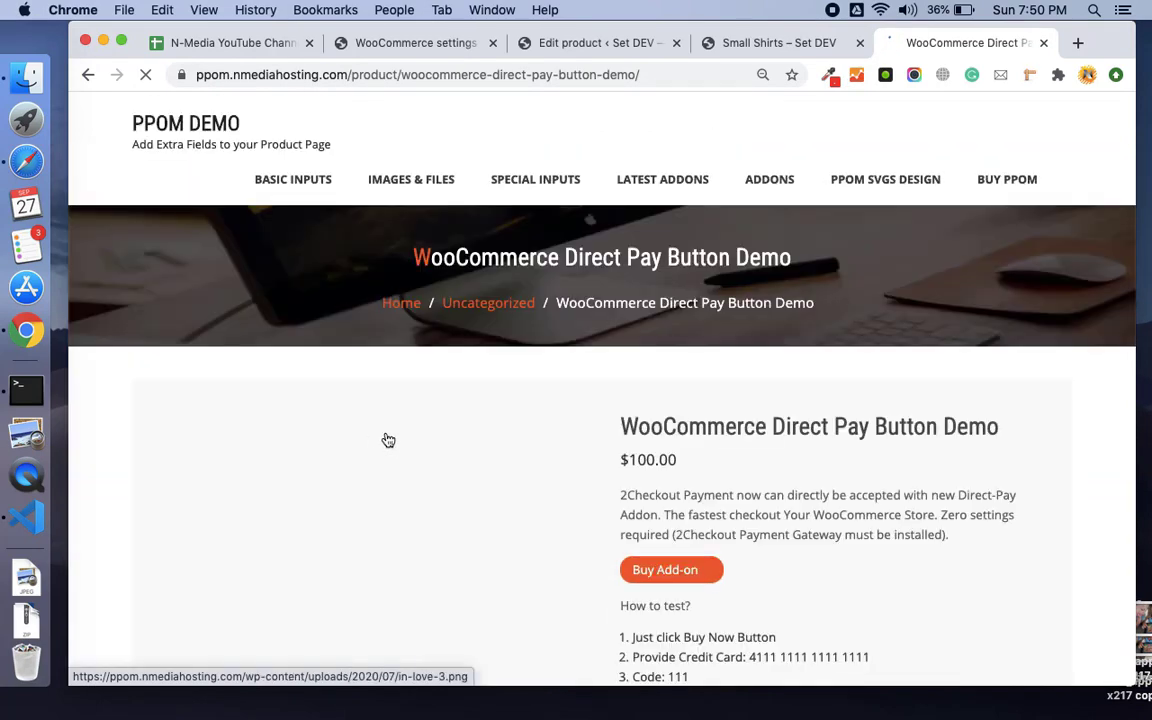
scroll(703, 412, "down", 5)
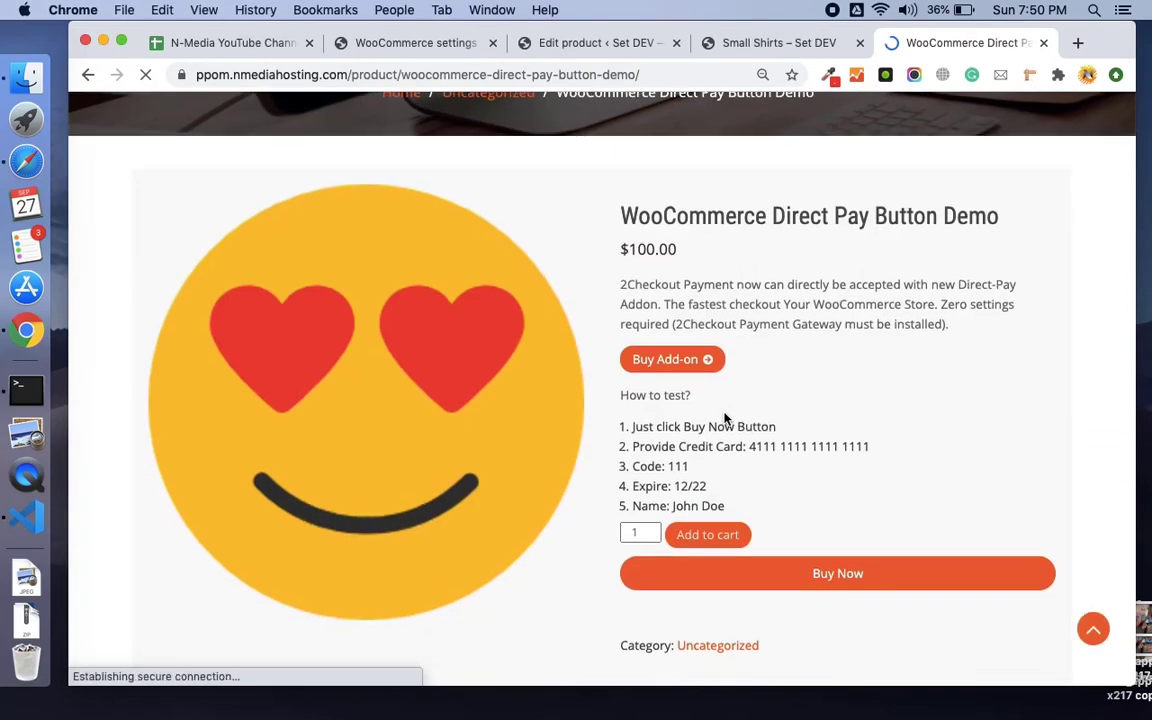
scroll(830, 387, "up", 2)
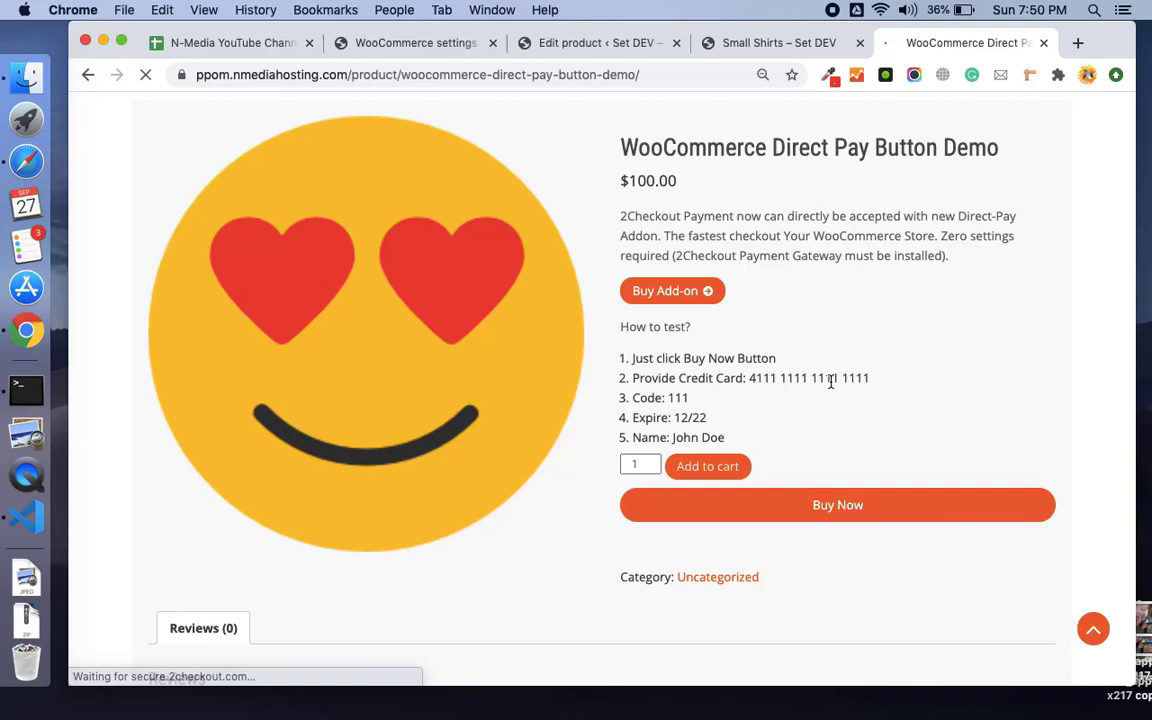
scroll(830, 384, "up", 1)
scroll(830, 387, "down", 1)
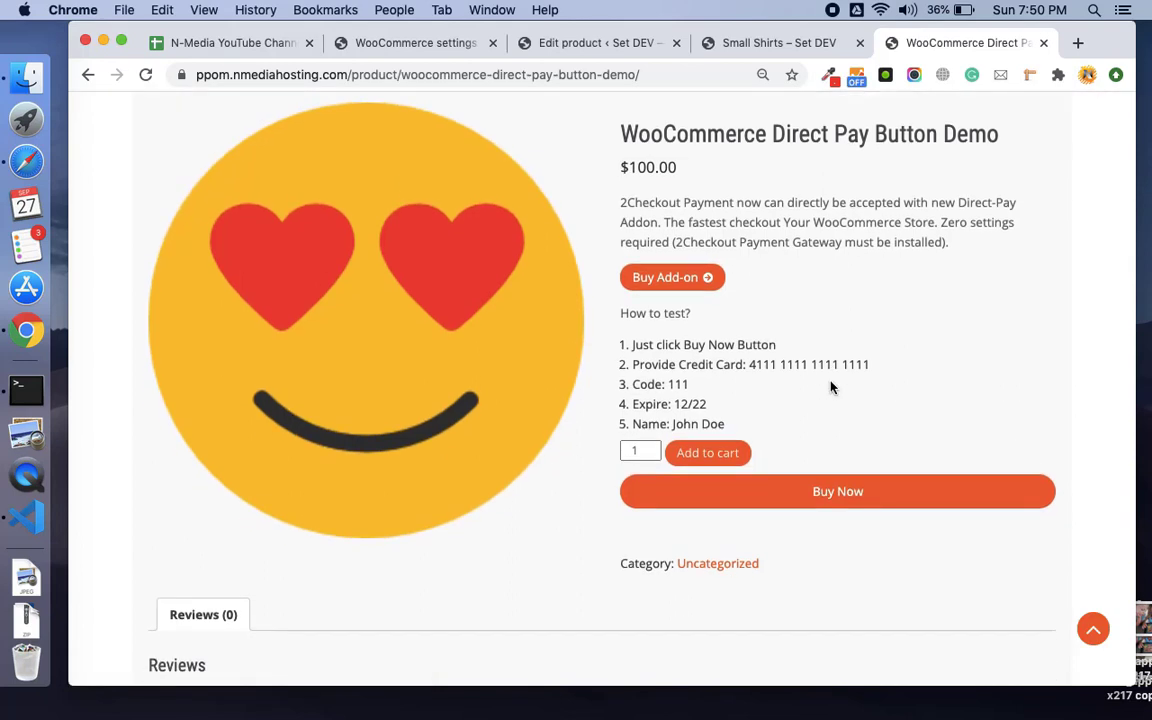
left_click(873, 493)
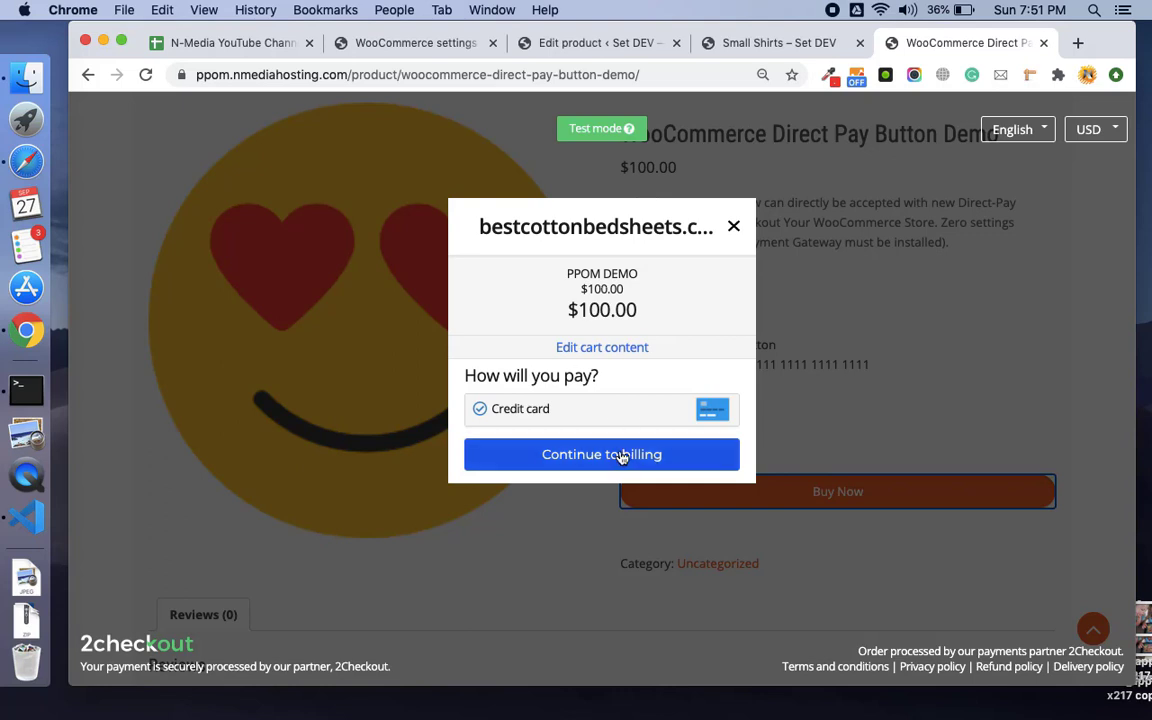
- Fill in the buyer's billing e-mail from the saved addresses in the 2Checkout popup
left_click(590, 452)
left_click(563, 459)
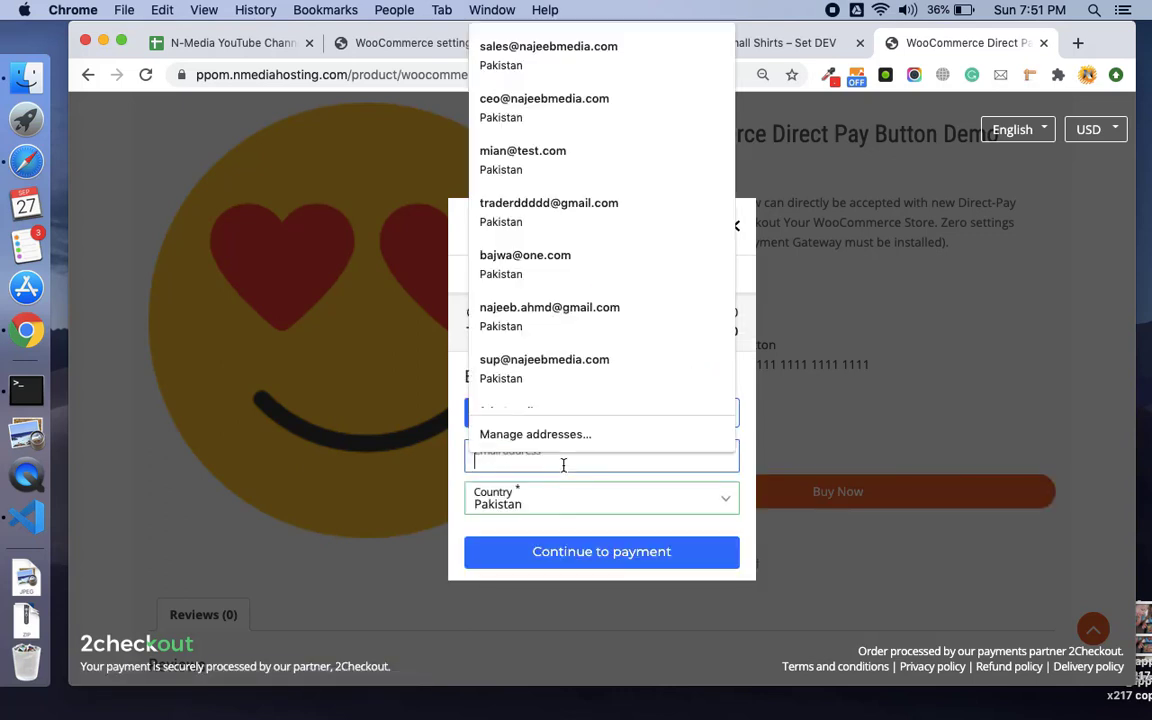
left_click(571, 316)
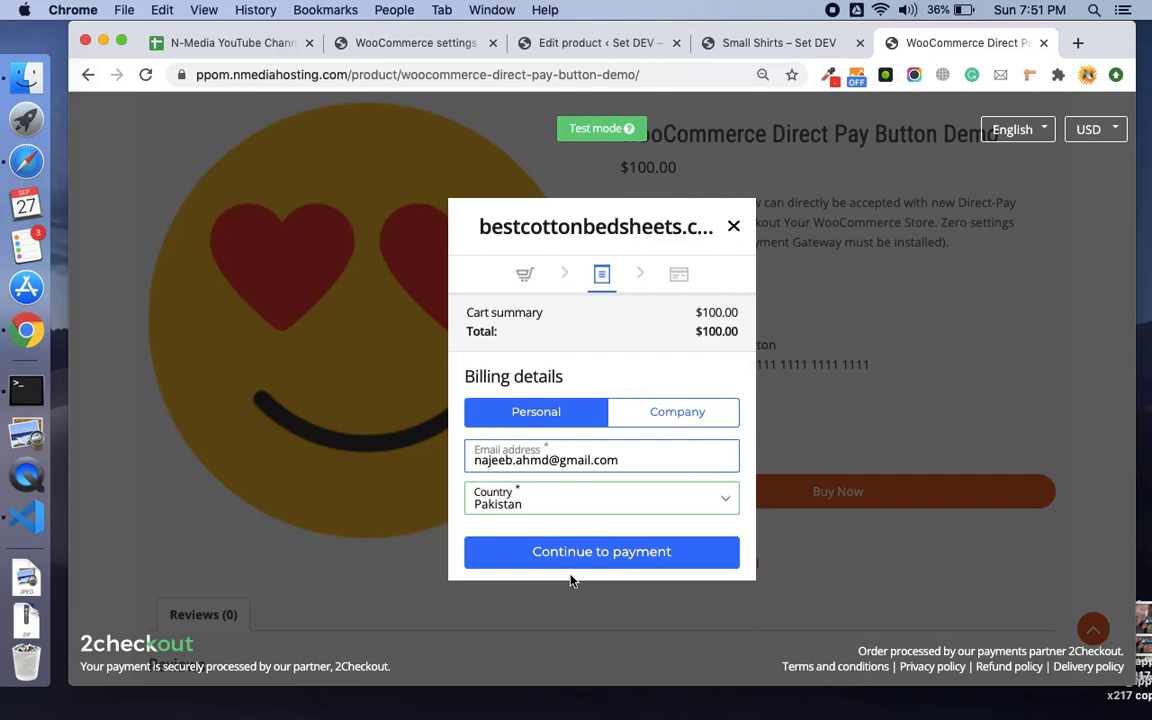
left_click(607, 550)
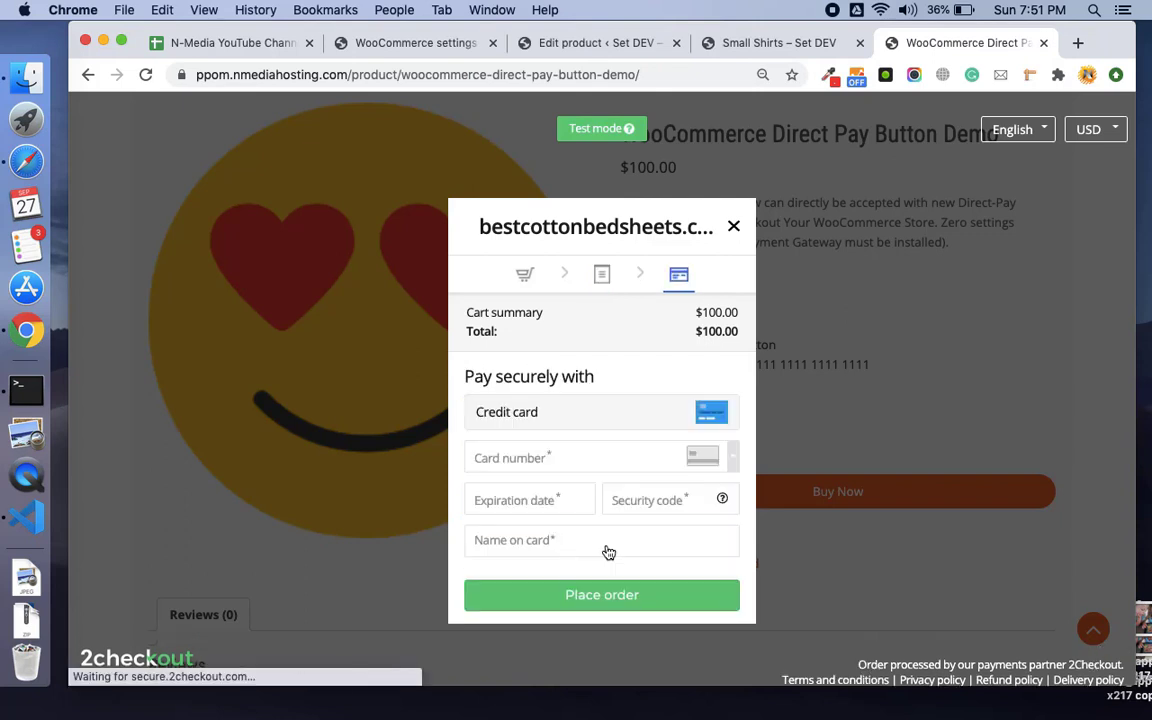
- Autofill the test card number and cardholder name, correct the expiry date, and submit the payment
left_click(567, 461)
left_click(545, 556)
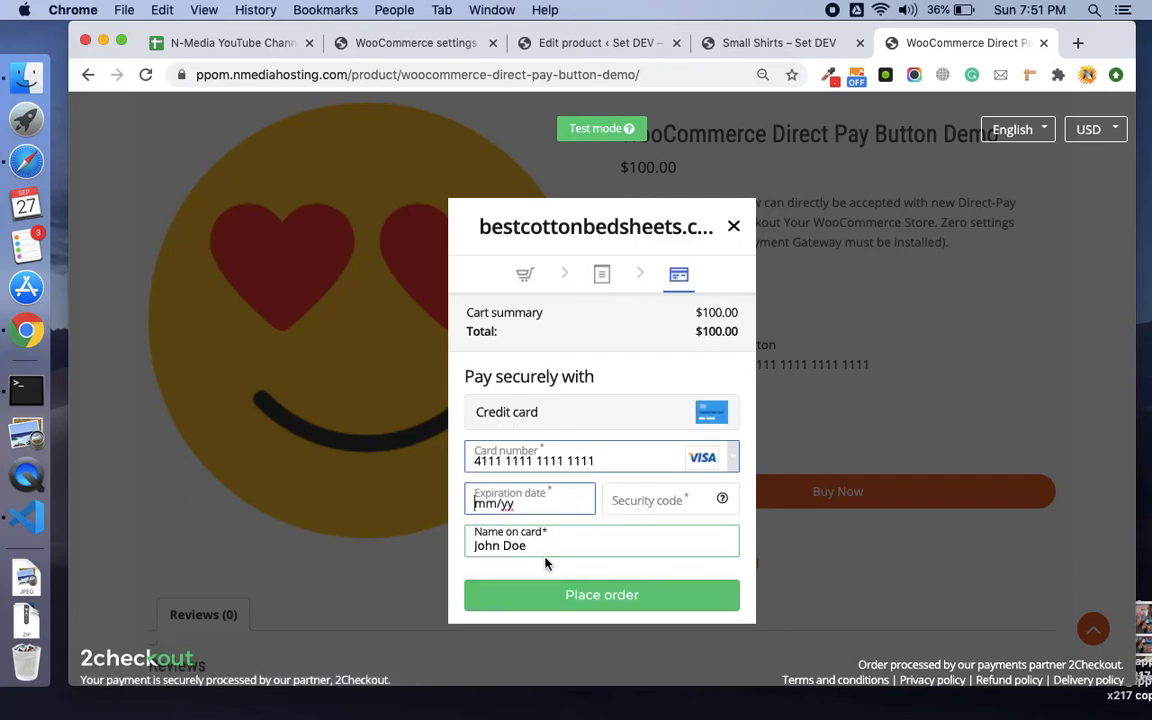
left_click(640, 503)
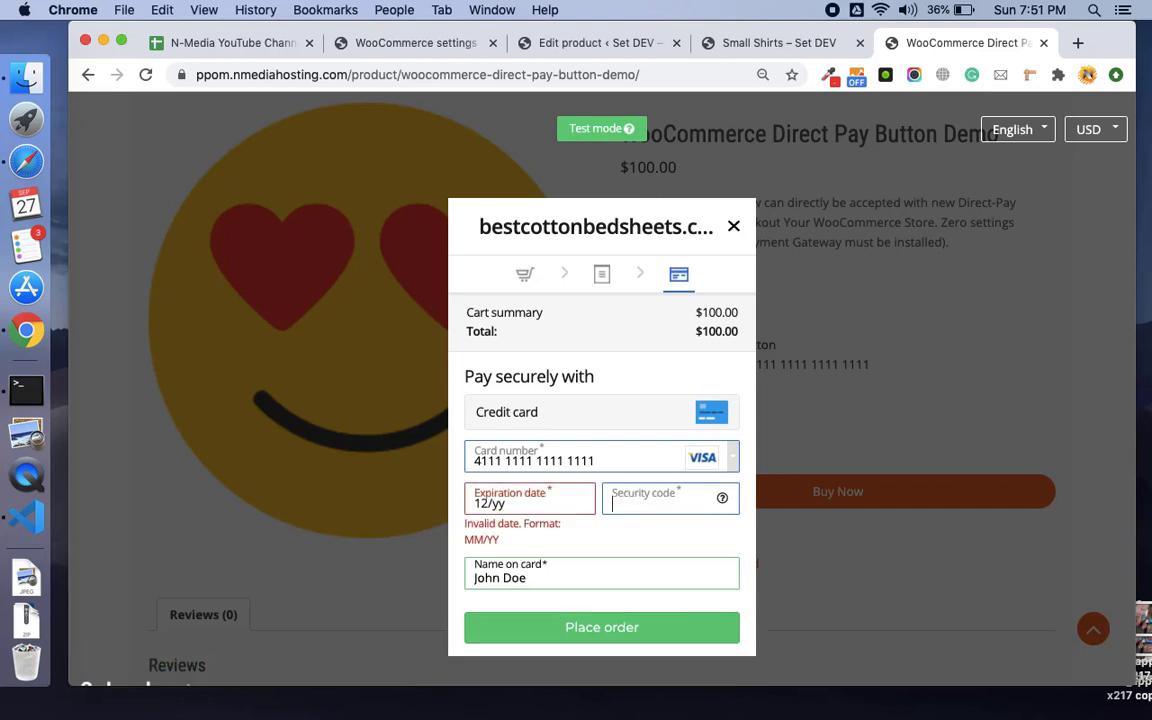
left_click(491, 503)
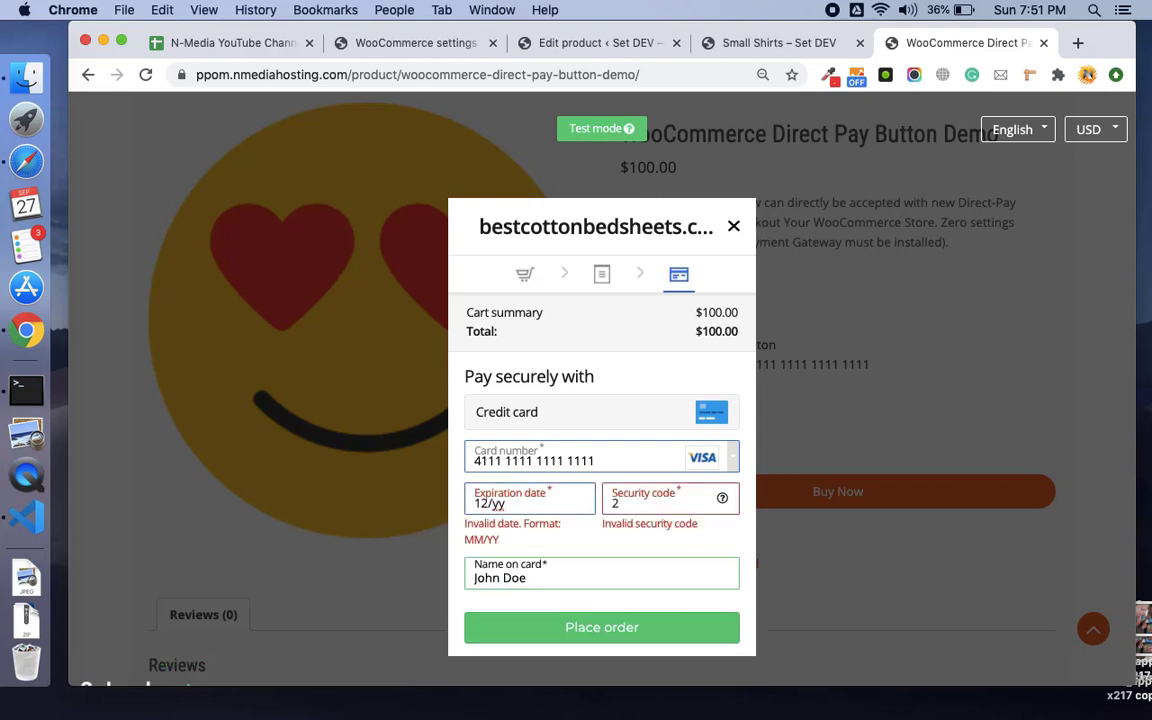
key("Tab")
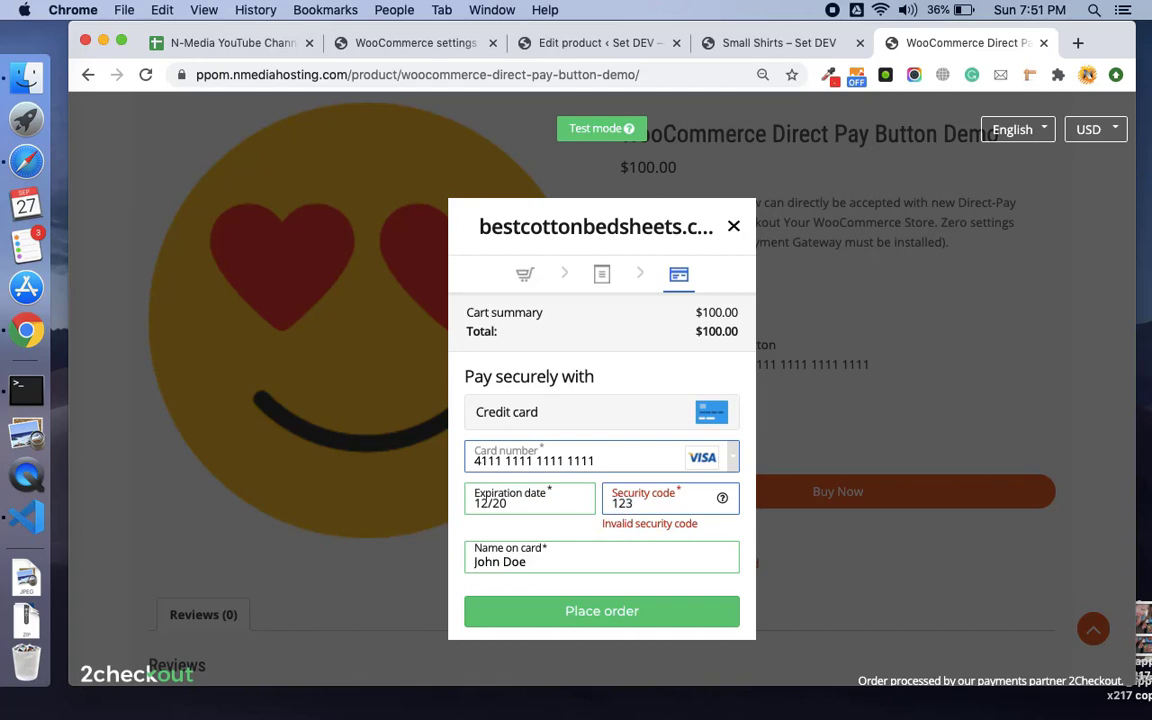
key("Return")
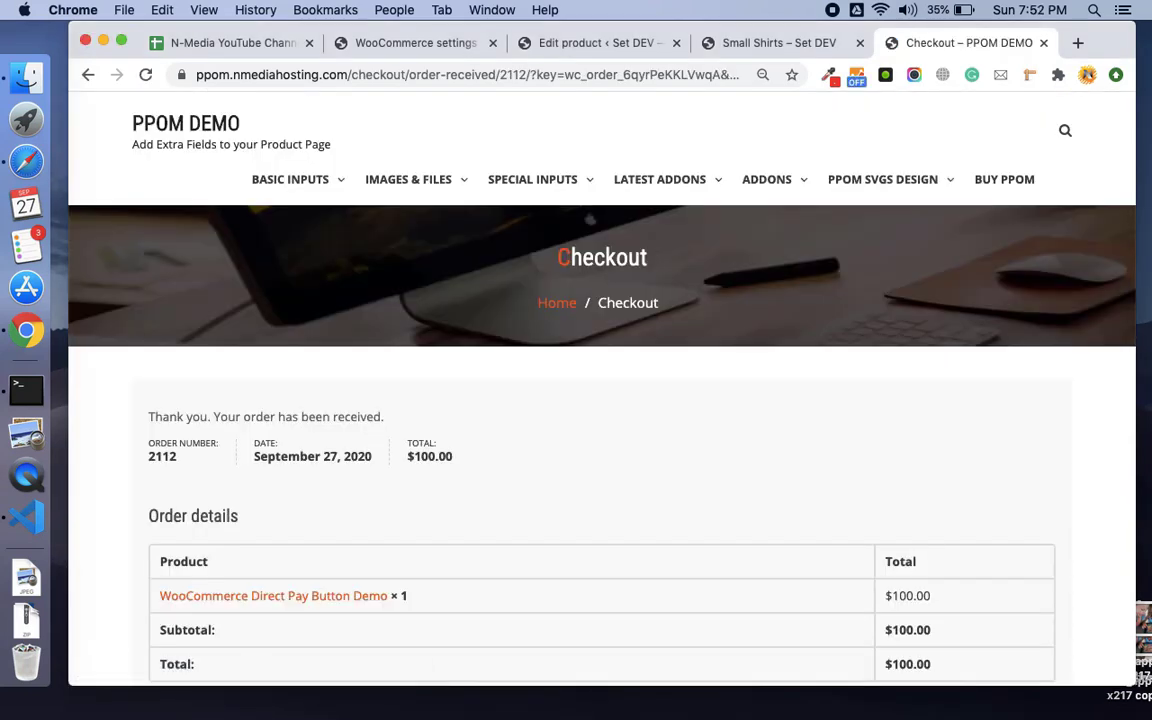
- Scroll through order 2112's details to confirm the $100.00 subtotal and total
scroll(320, 613, "down", 3)
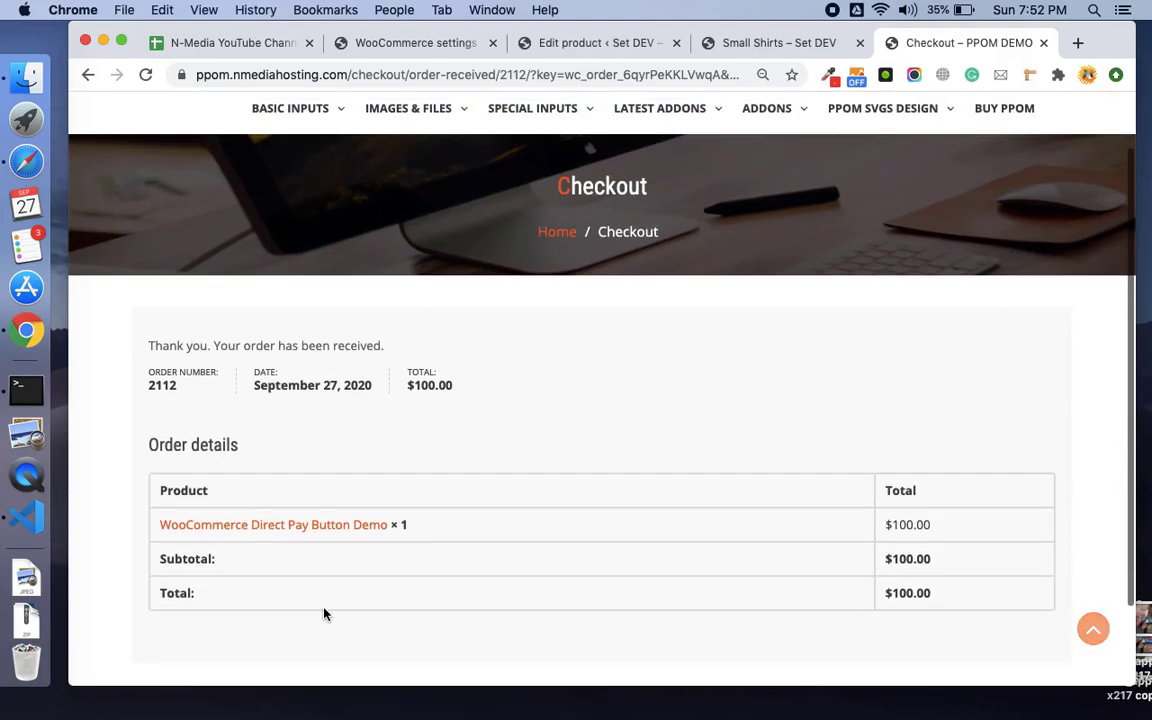
scroll(324, 614, "up", 1)
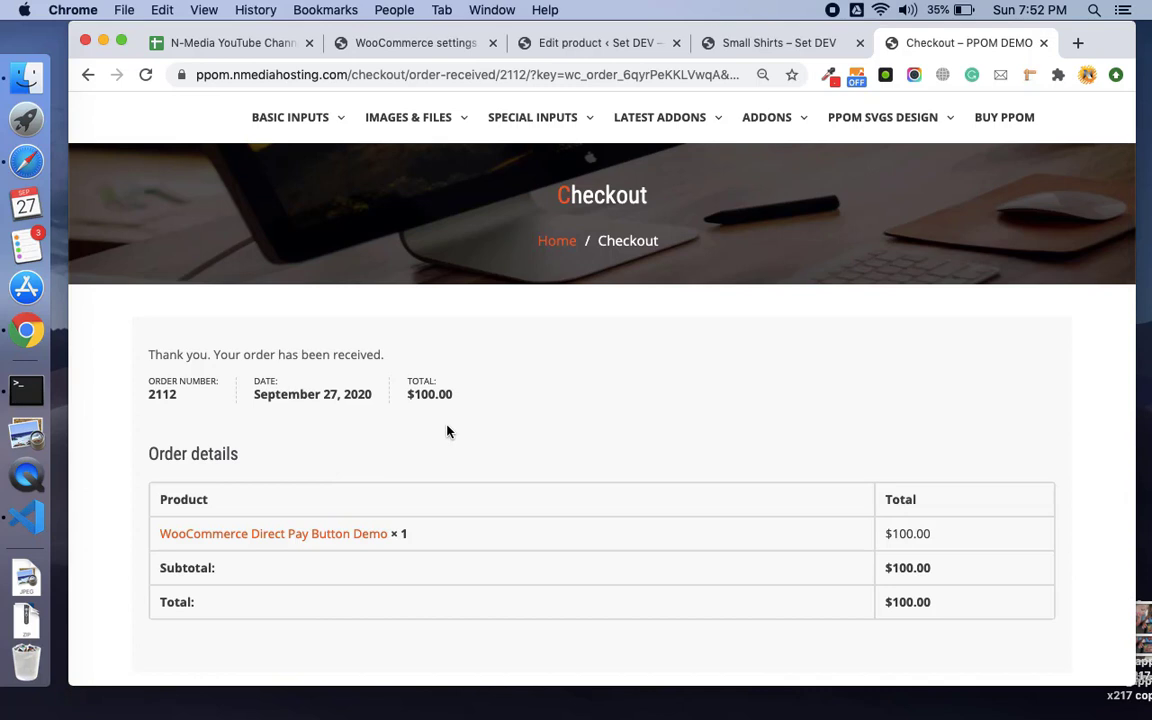
- Review the 2Checkout Direct Pay settings: DirectPay enabled, label Buy Now, Before Add To Cart Button
left_click(765, 52)
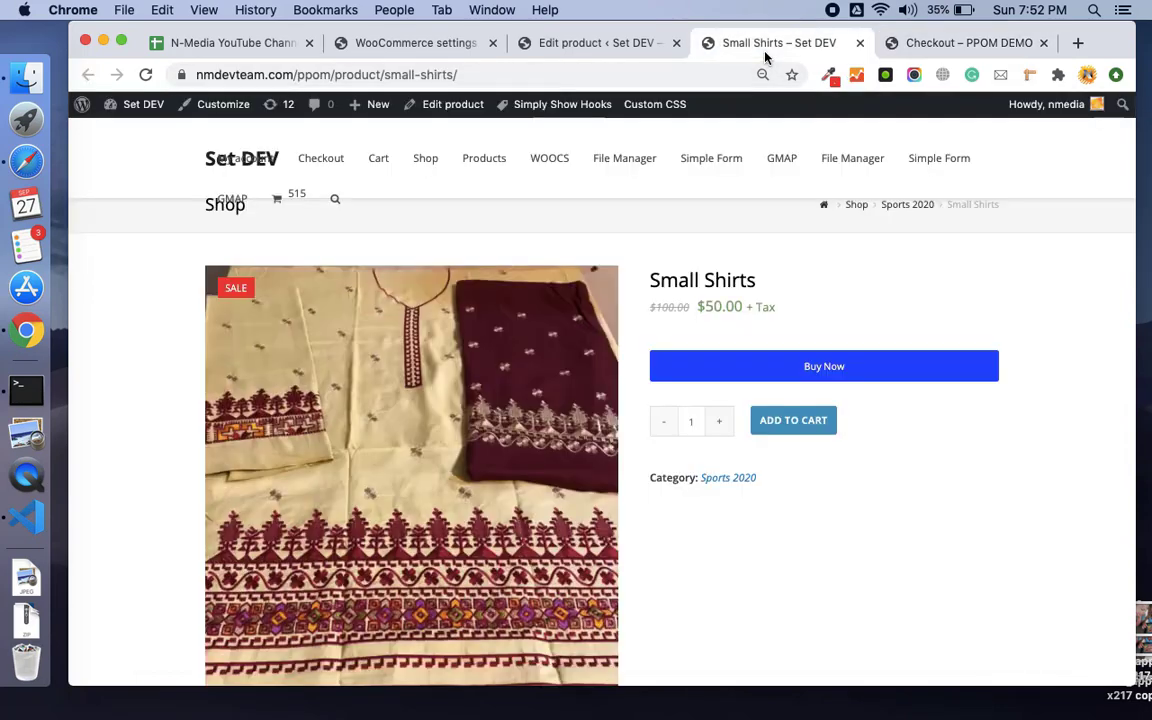
left_click(457, 42)
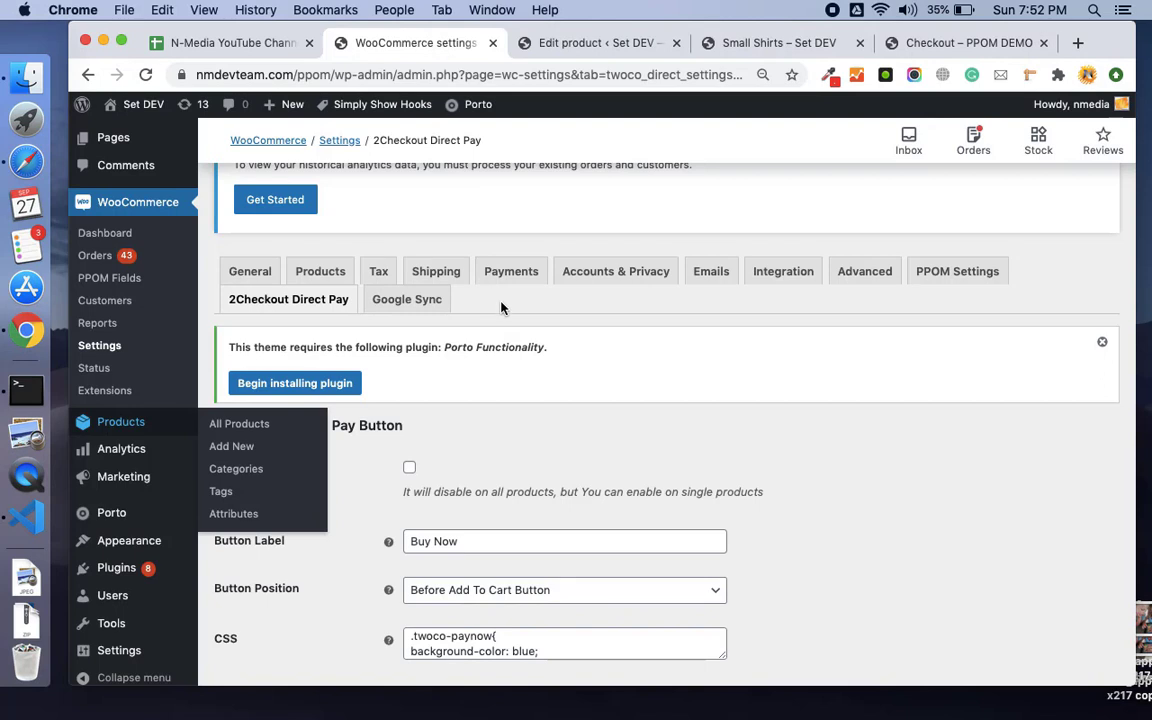
scroll(502, 290, "down", 2)
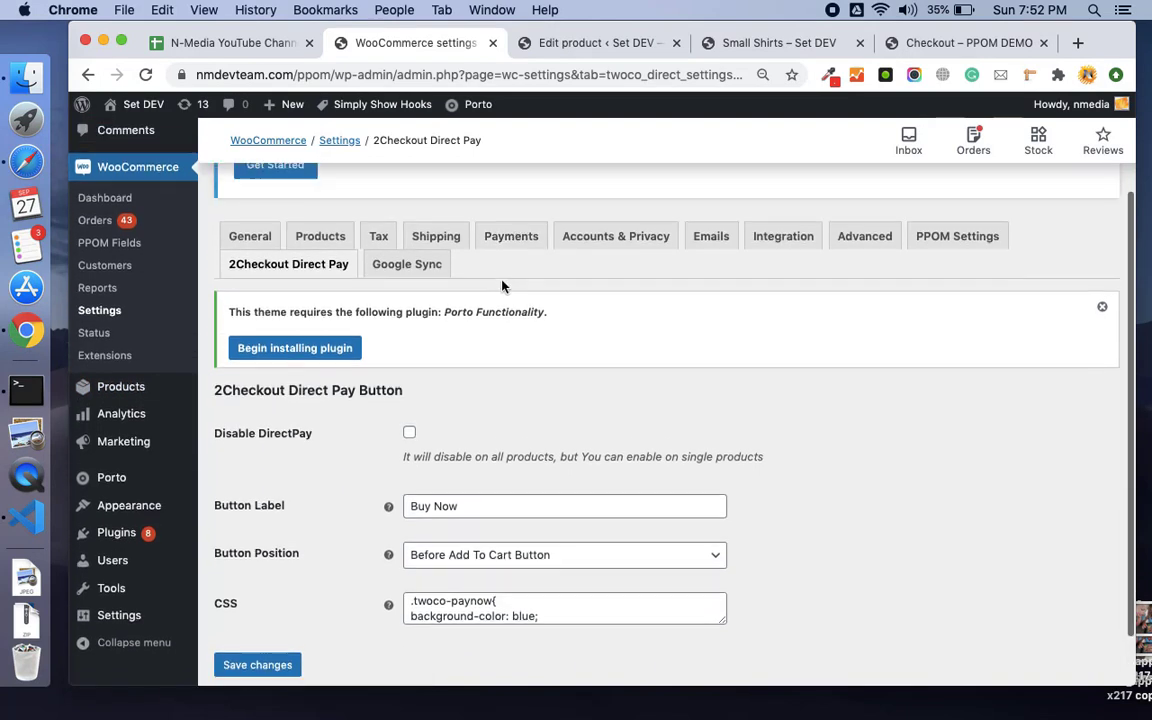
scroll(502, 287, "up", 1)
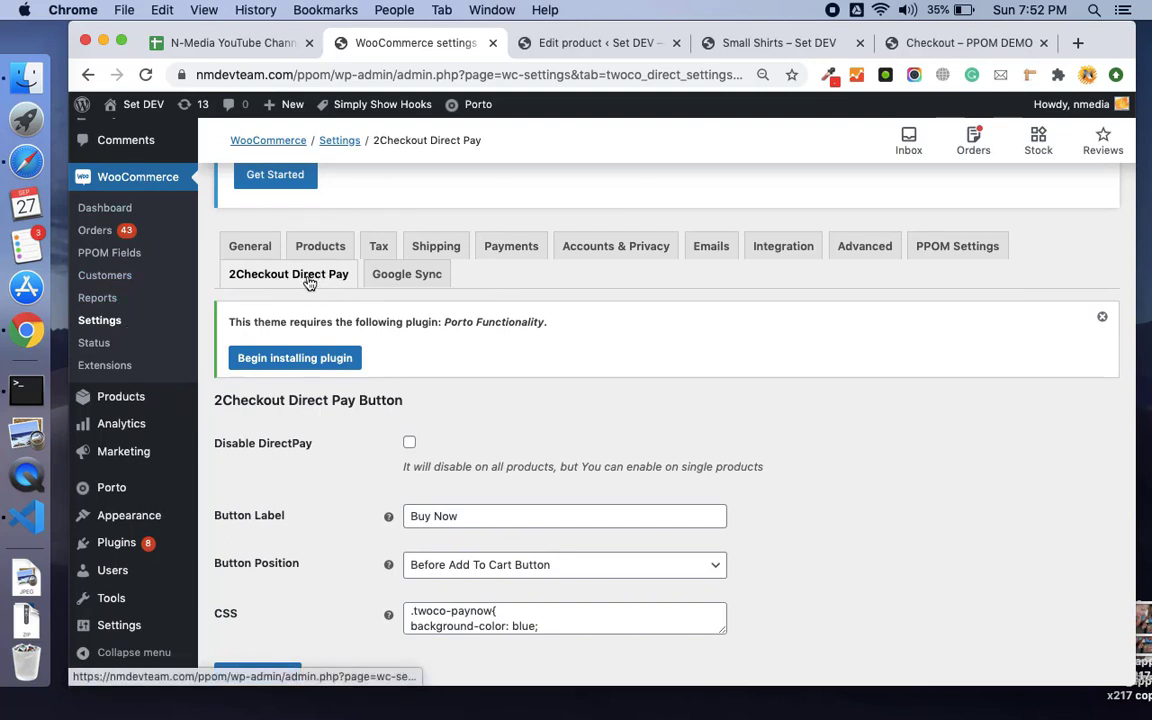
scroll(309, 283, "down", 4)
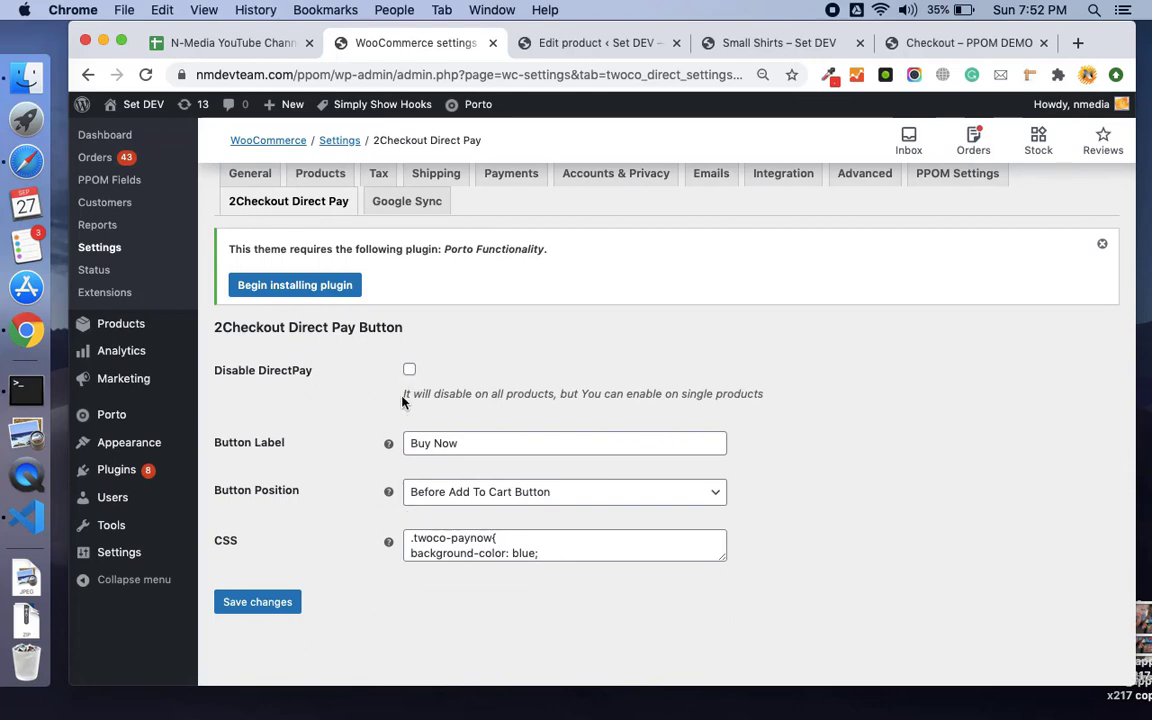
left_click(541, 48)
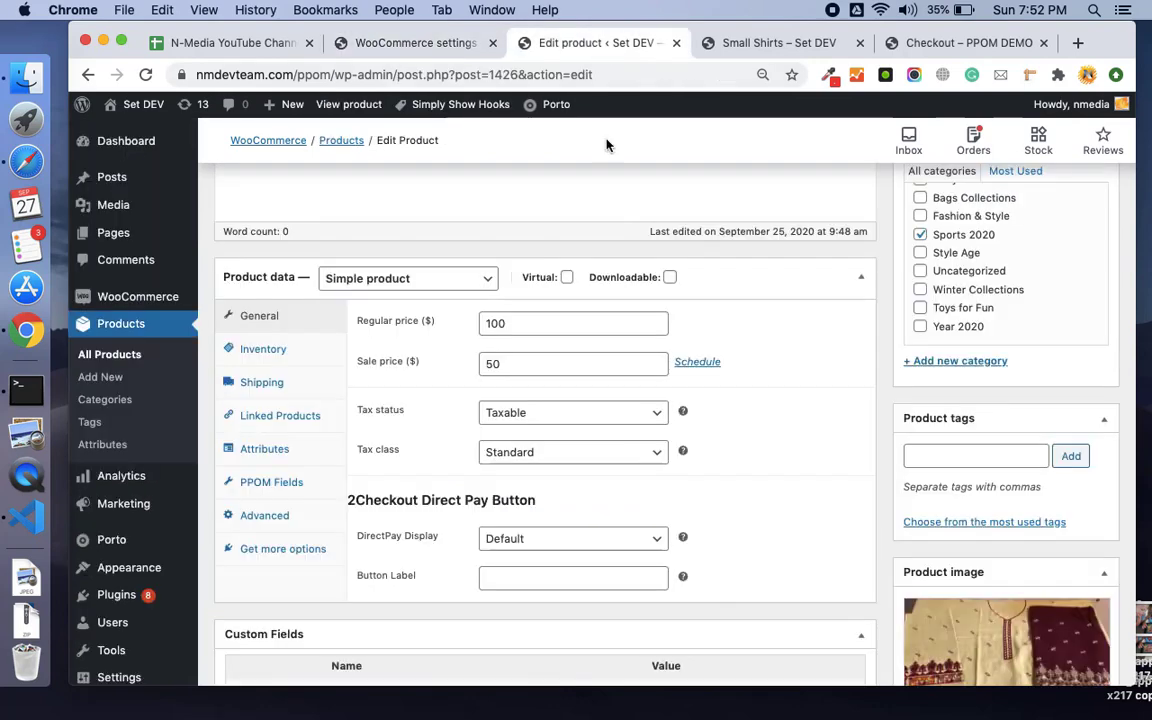
scroll(607, 391, "down", 3)
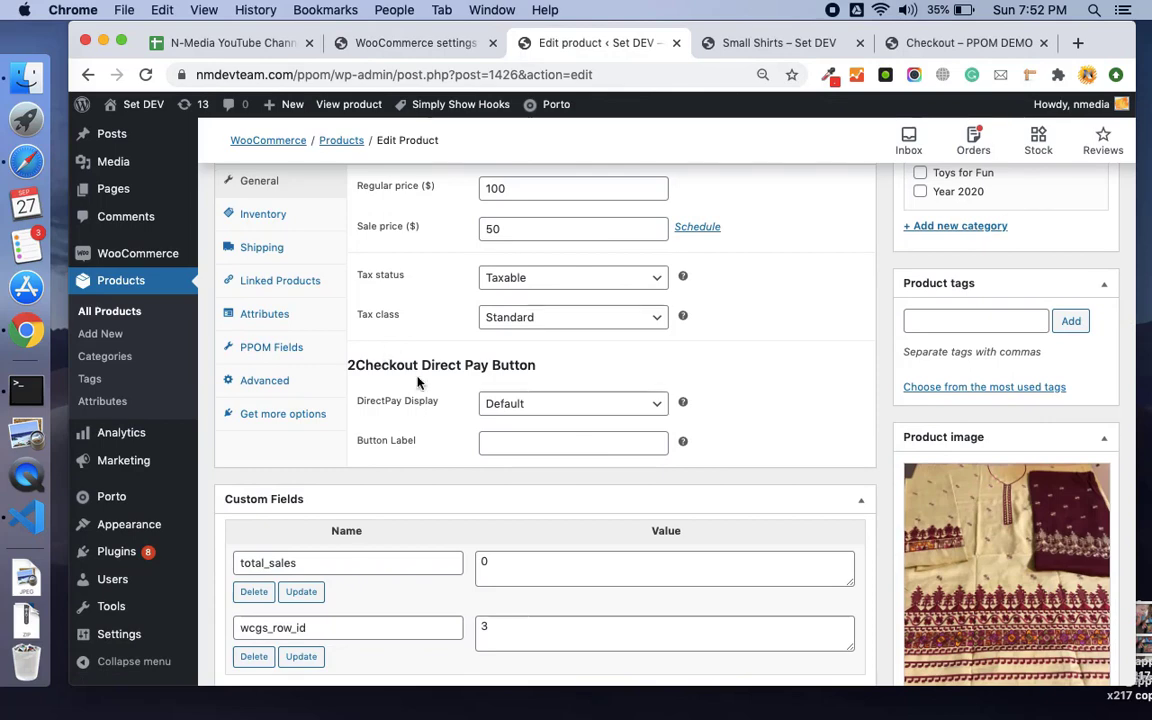
scroll(419, 383, "up", 5)
scroll(419, 383, "down", 5)
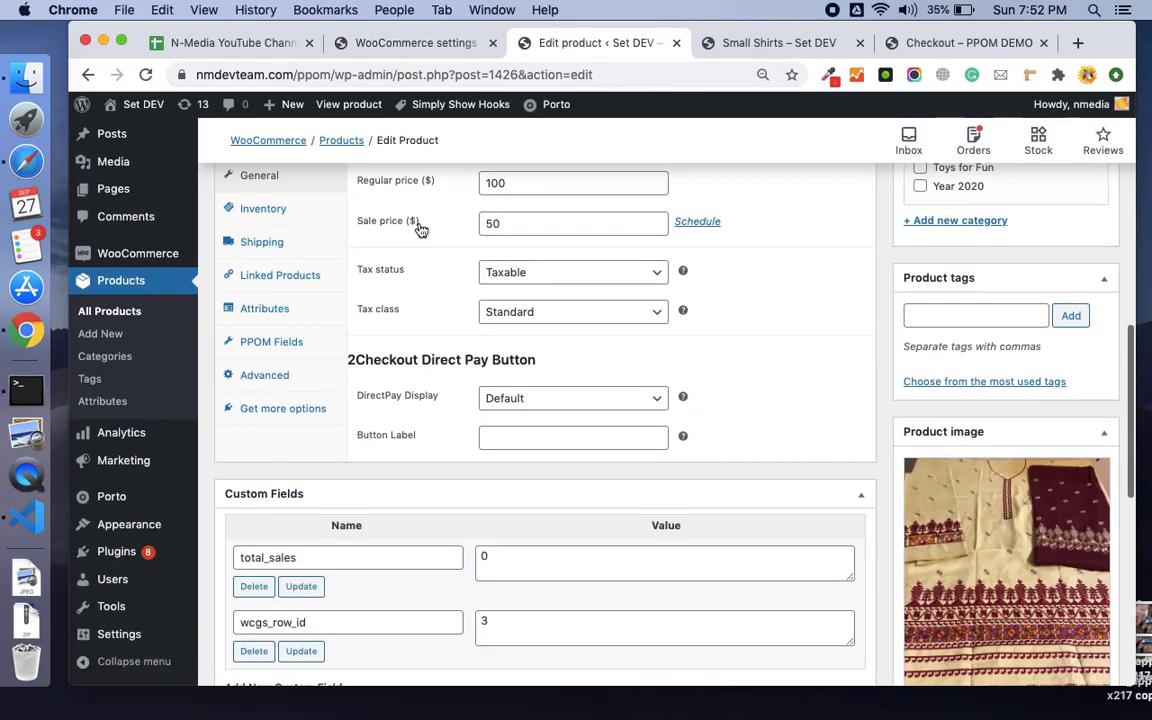
left_click(418, 43)
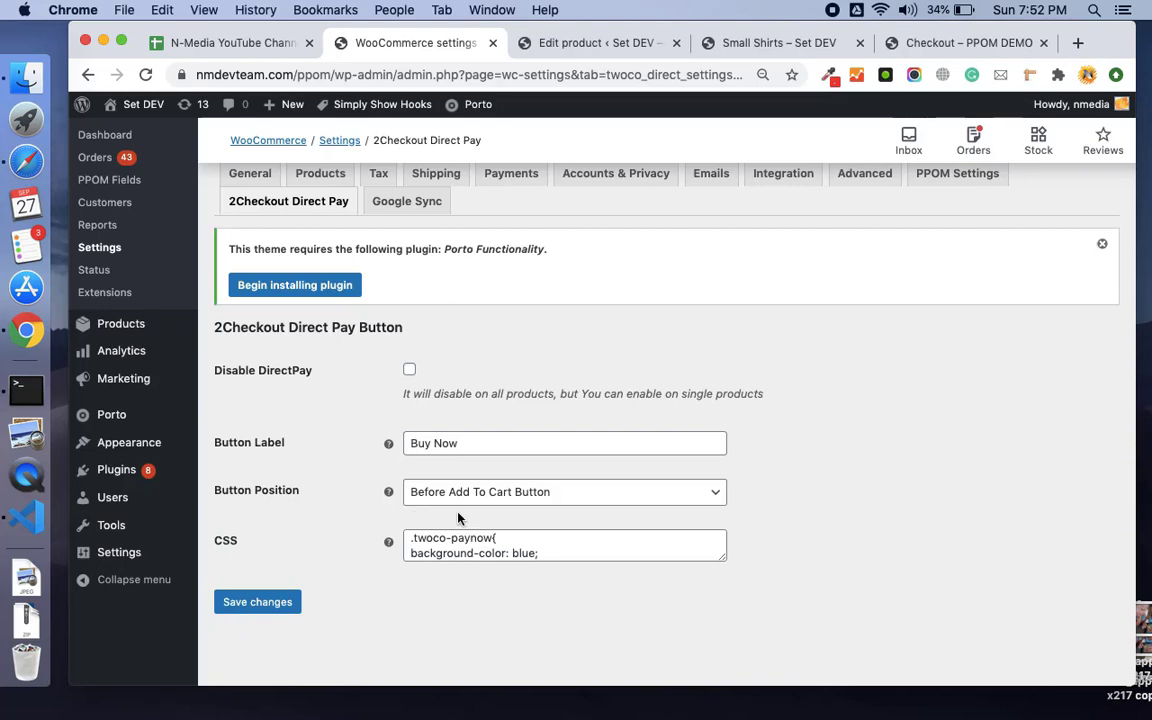
- Check the Button Position choices, keep Before Add To Cart Button, and inspect the pay button's custom CSS
left_click(512, 502)
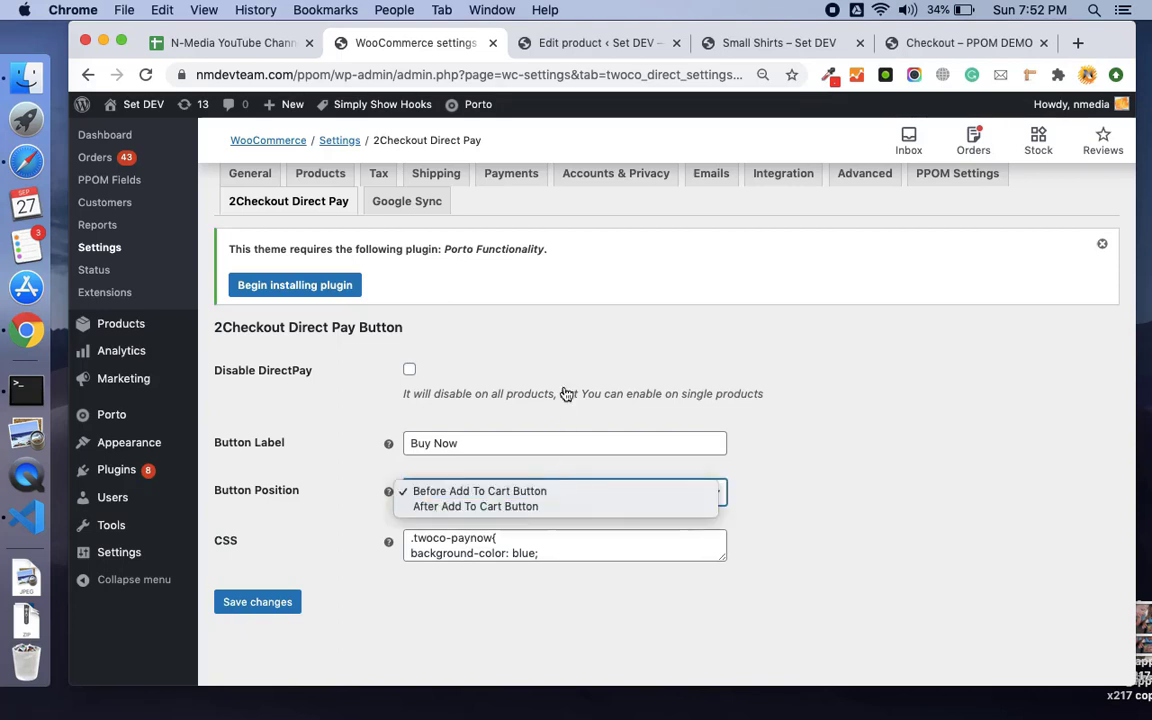
left_click(550, 491)
left_click(550, 541)
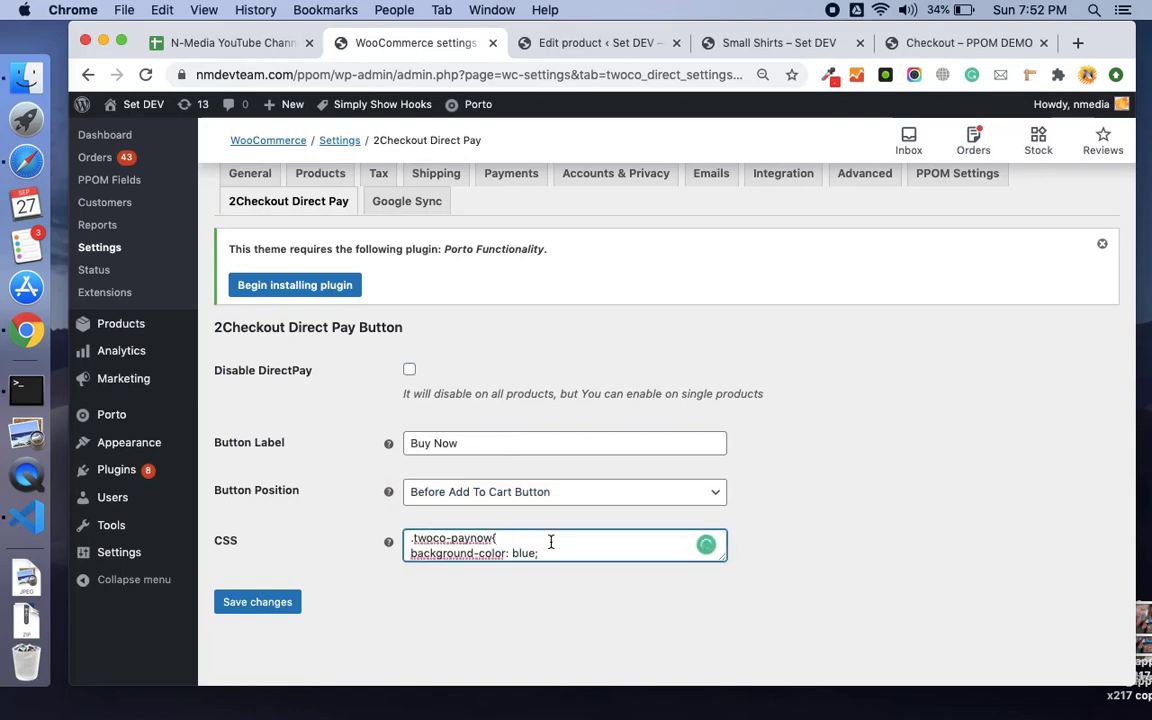
scroll(545, 423, "up", 2)
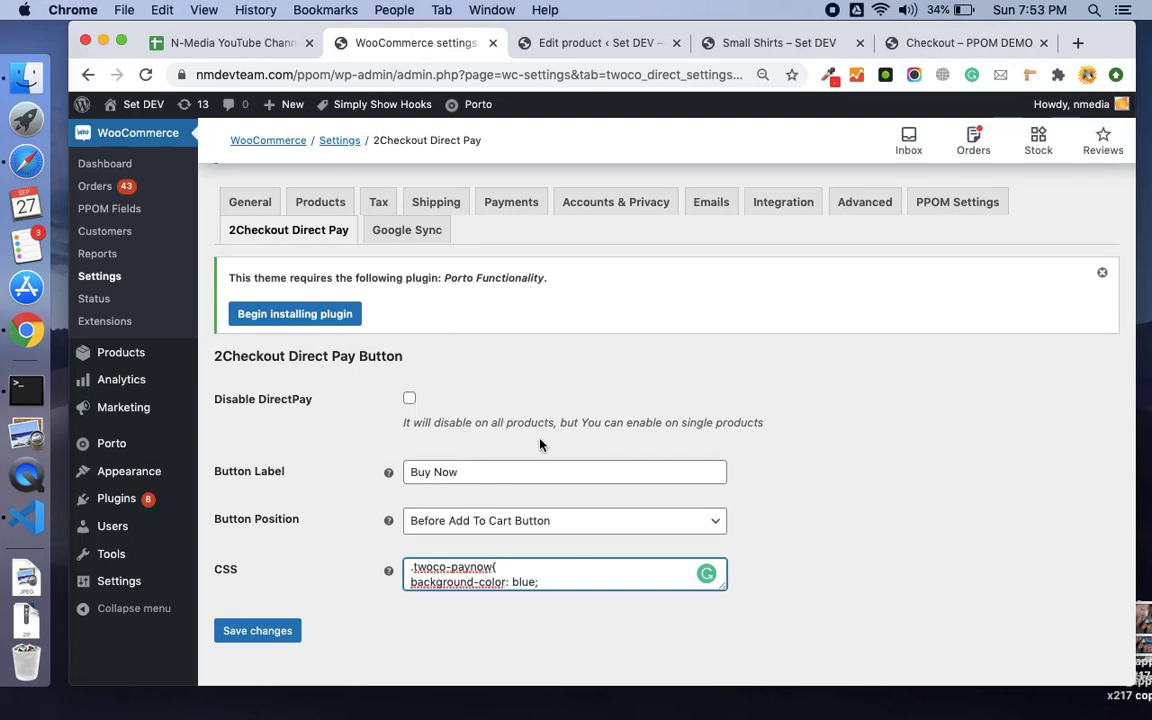
left_click(953, 50)
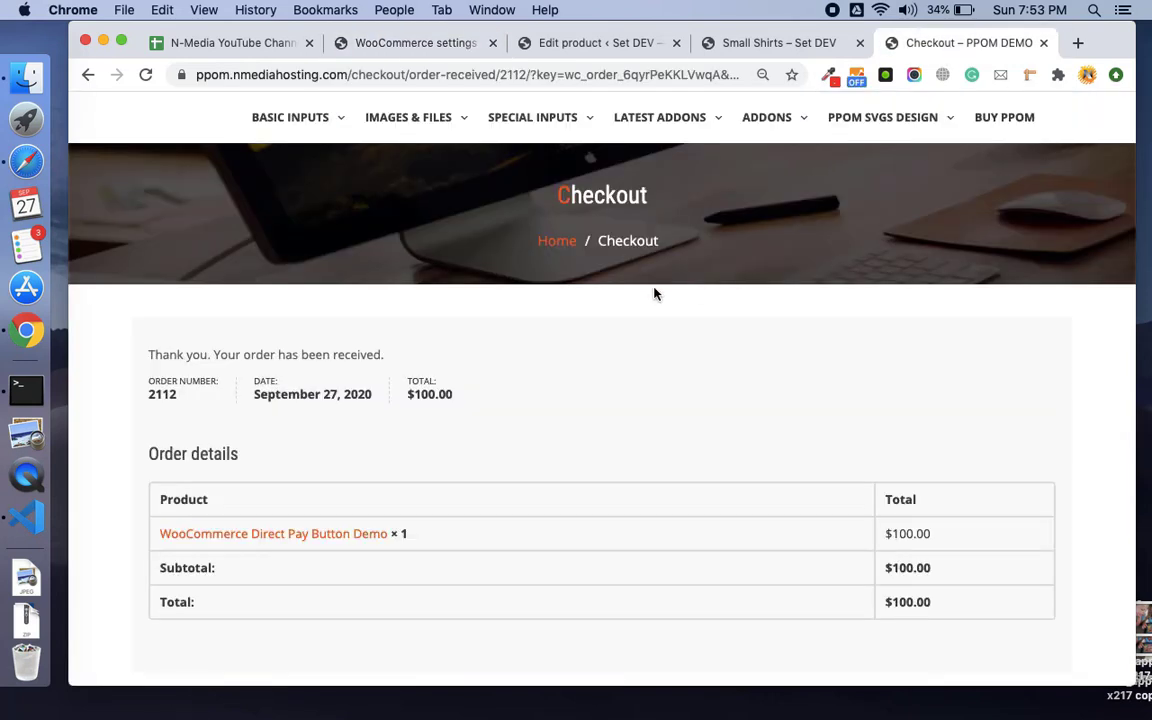